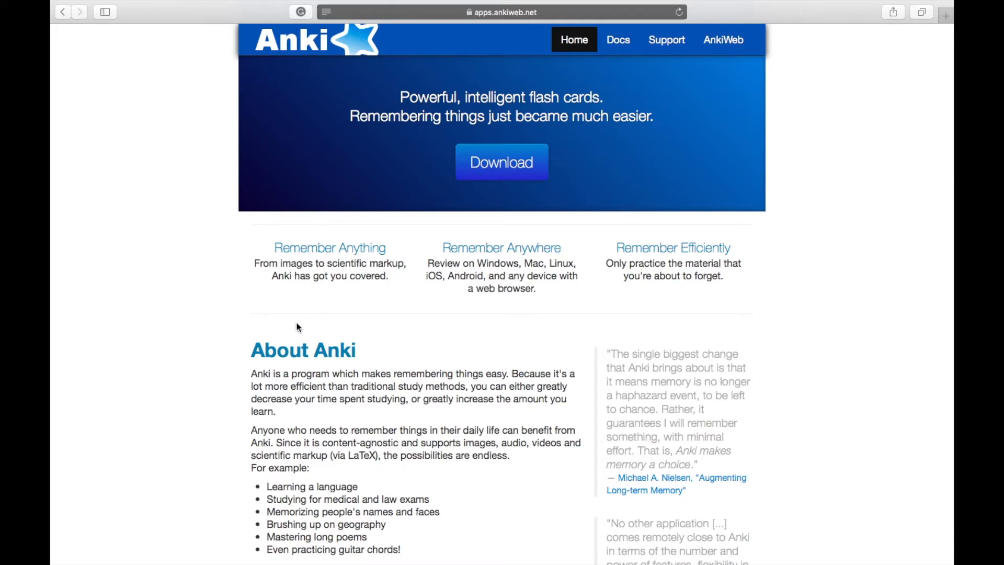
# Look through the Anki website down to its download section, checking the iPhone/Android and Mac download options.
pyautogui.scroll(-5, 472, 369)
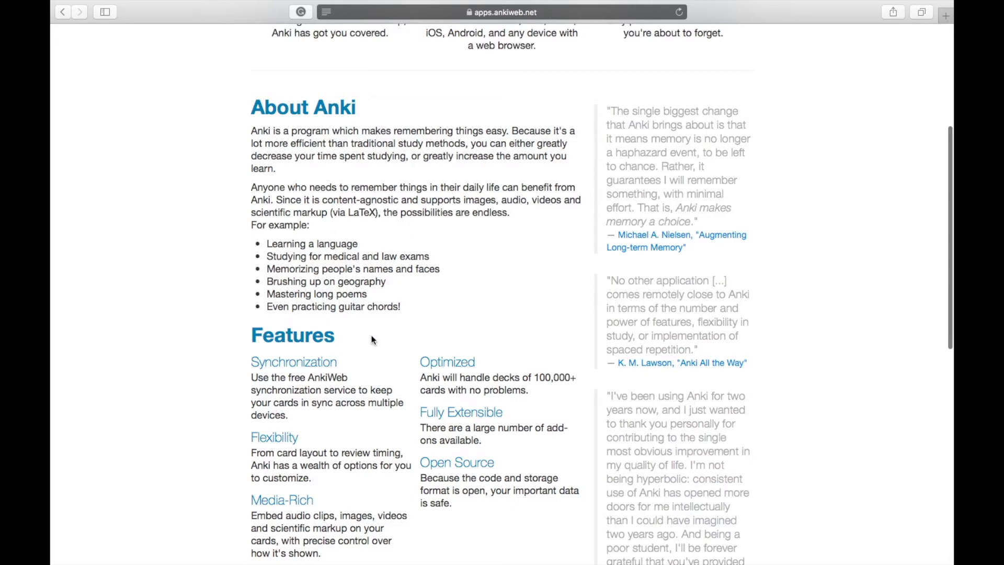
pyautogui.scroll(-1, 374, 340)
pyautogui.scroll(-10, 374, 340)
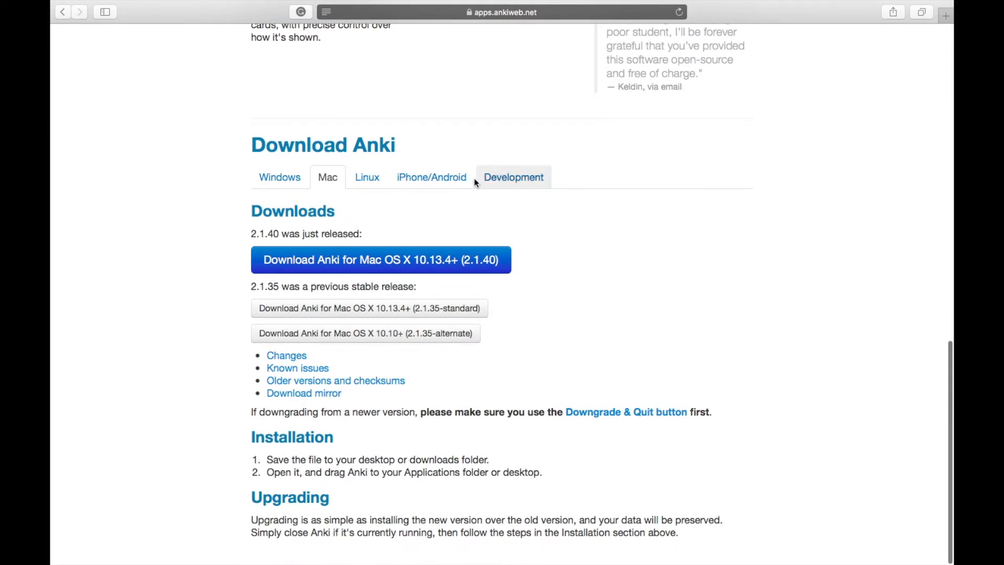
pyautogui.click(447, 178)
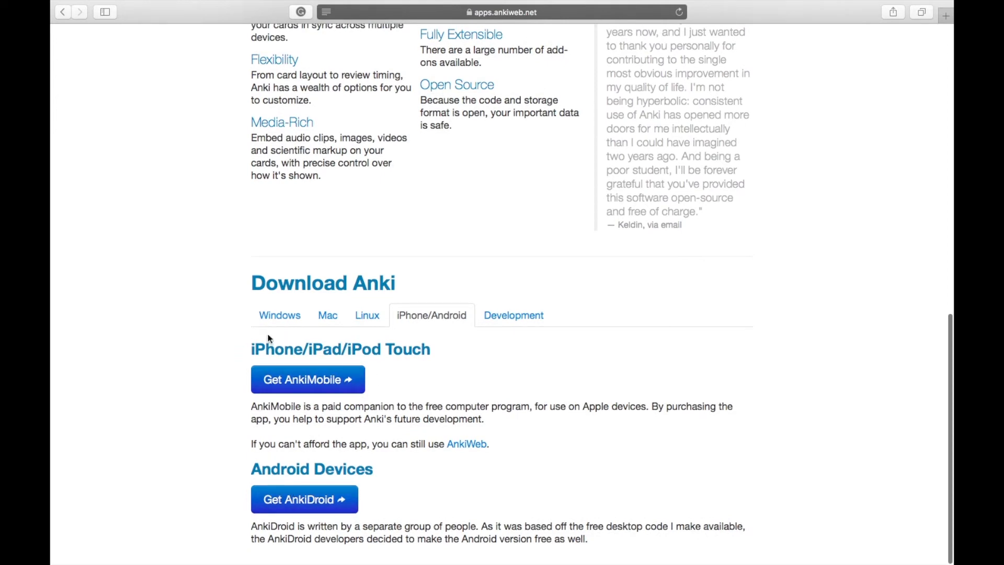
pyautogui.click(325, 316)
pyautogui.scroll(-3, 432, 366)
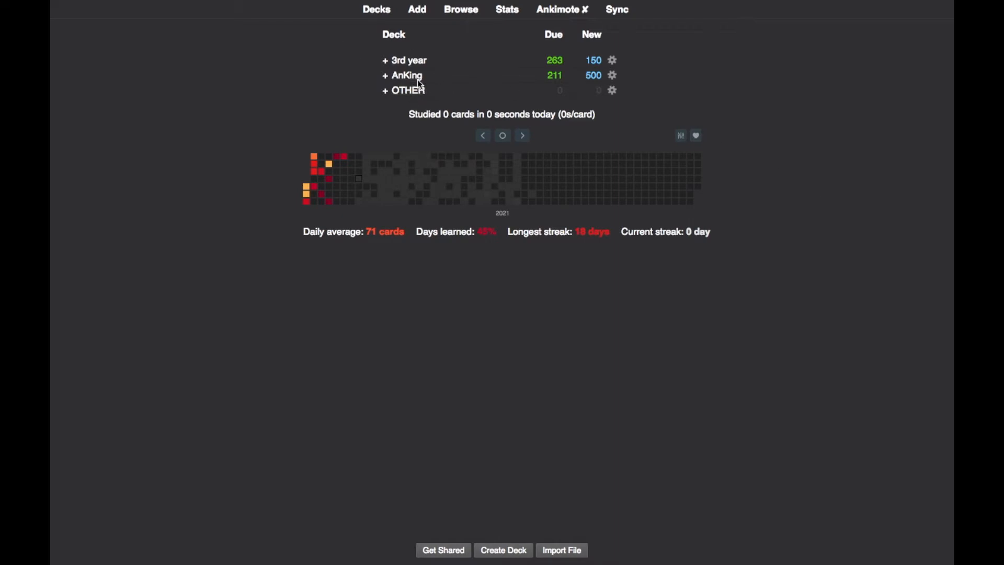
# Switch to the Anki desktop app and view the subdecks of the AnKing deck, then collapse them.
pyautogui.click(383, 76)
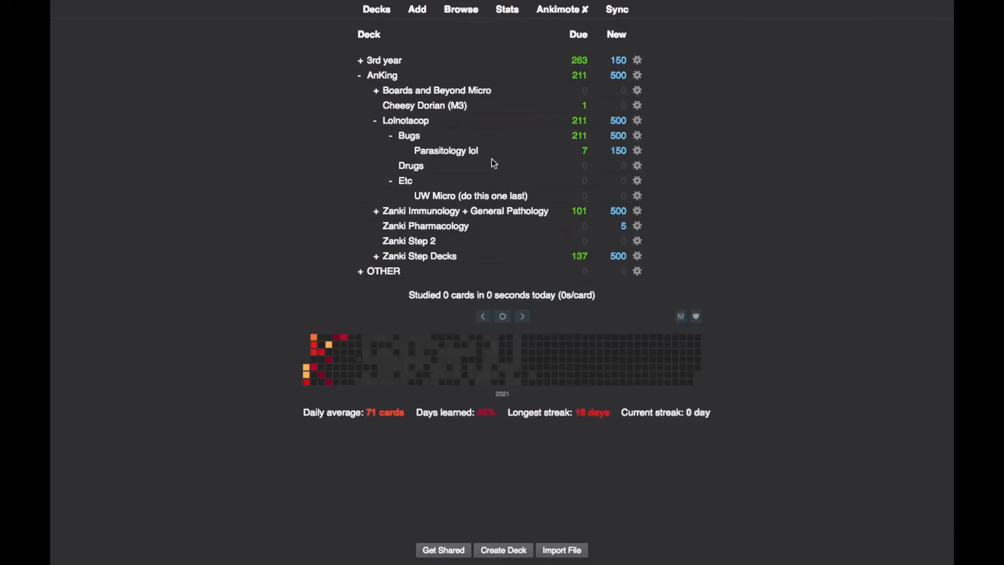
pyautogui.click(360, 77)
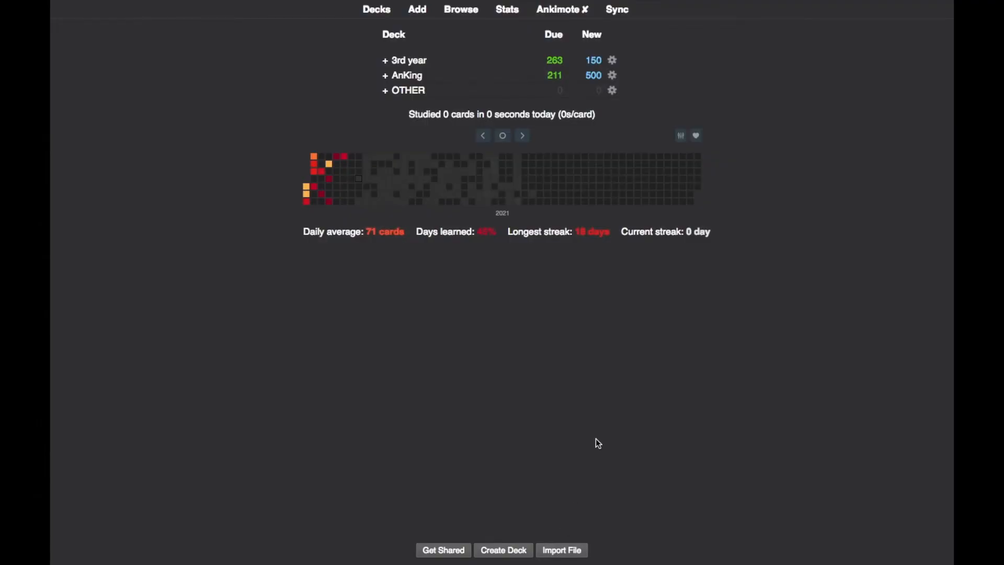
# Create a new deck named "fake deck for youtube".
pyautogui.click(512, 553)
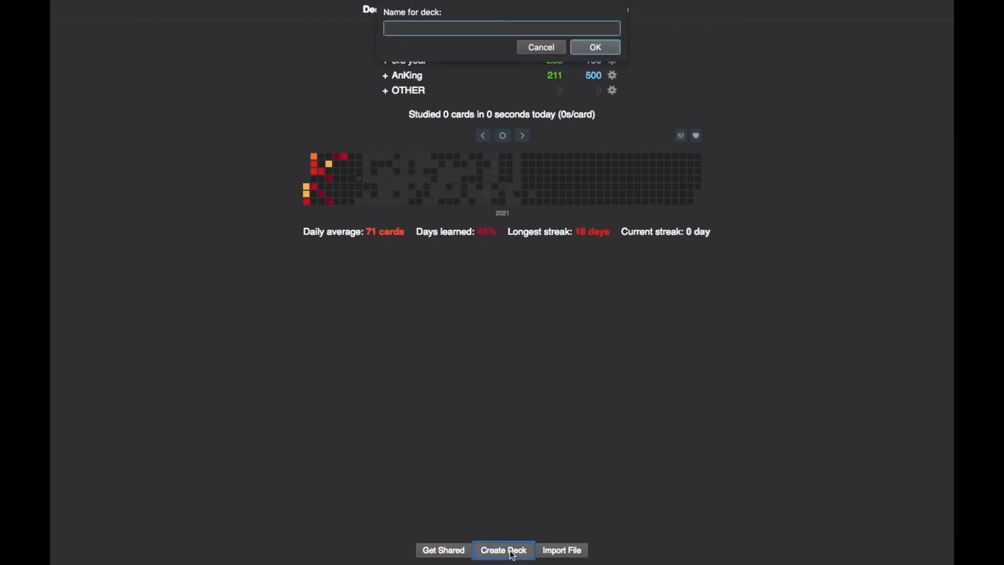
pyautogui.write('fake deck for youtube')
pyautogui.press('Return')
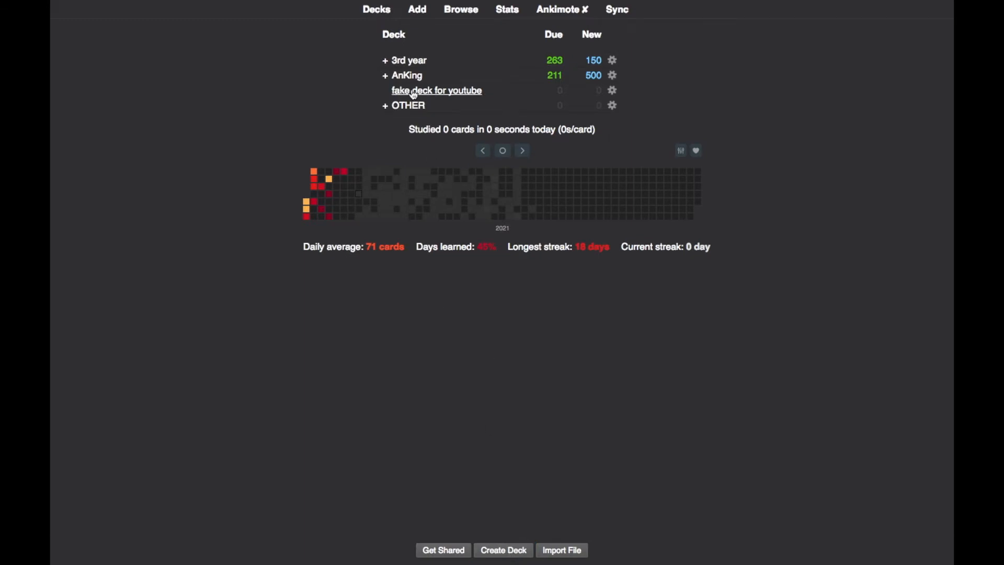
# Create a deck named "subdeck" and nest it under "fake deck for youtube".
pyautogui.click(499, 548)
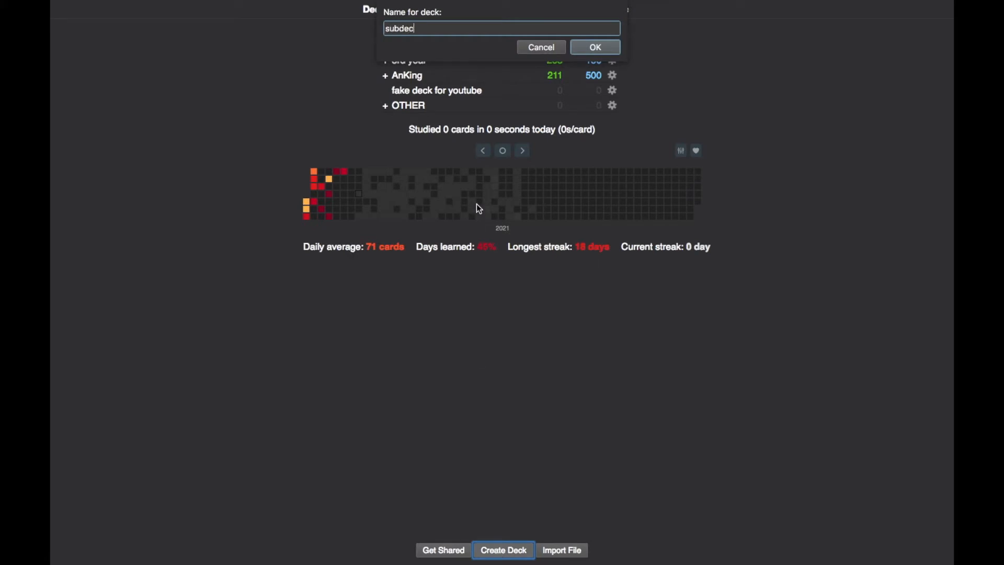
pyautogui.write('subdeck')
pyautogui.press('Return')
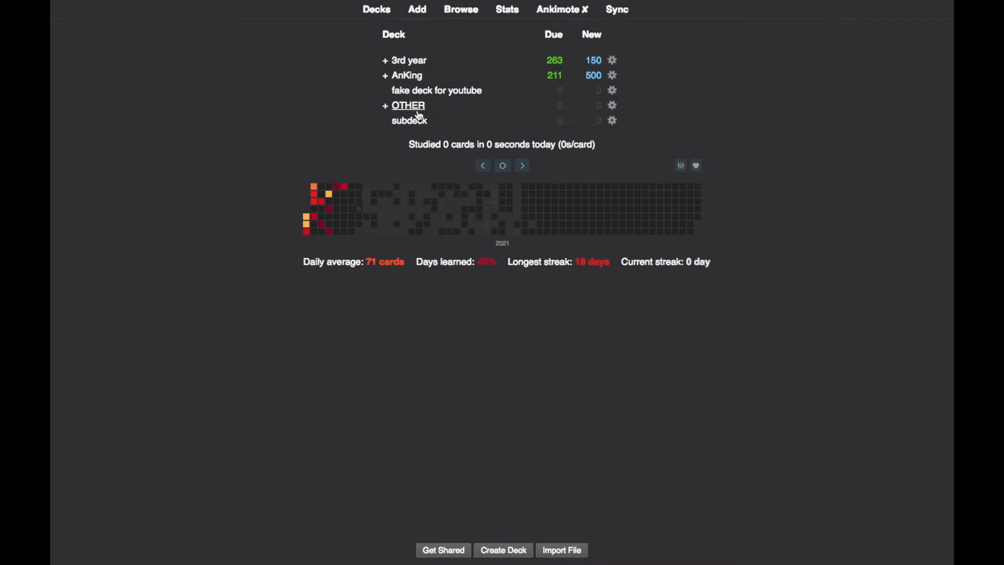
pyautogui.moveTo(406, 125); pyautogui.dragTo(430, 100)
pyautogui.click(426, 106)
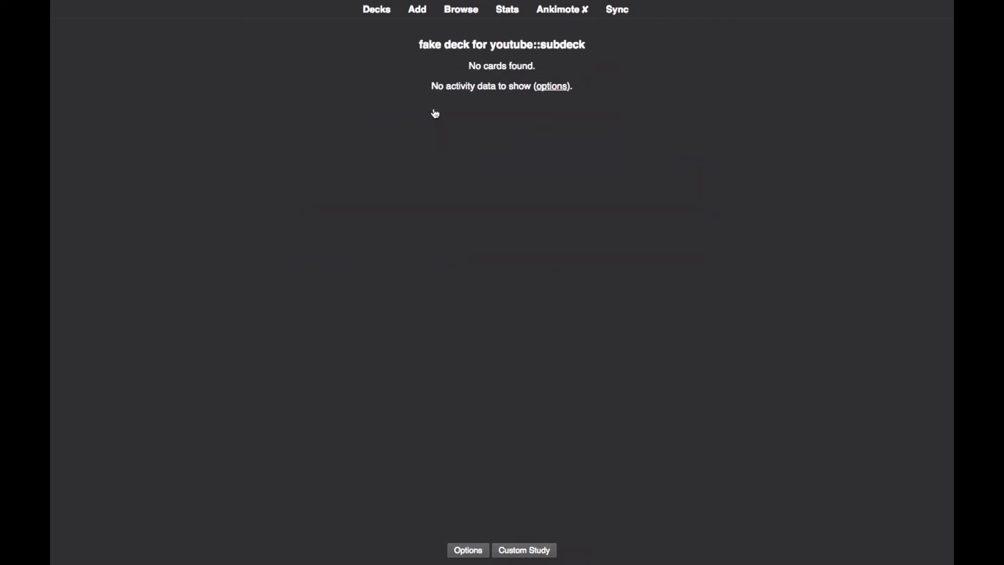
pyautogui.click(378, 12)
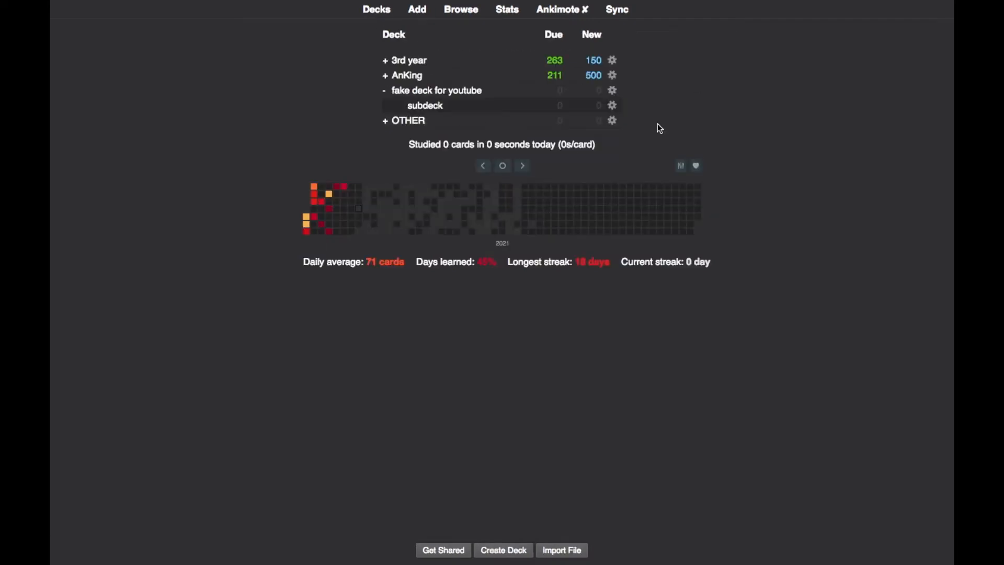
# Open the subdeck of "fake deck for youtube" and start a new note, ready to fill in its Text field.
pyautogui.click(442, 112)
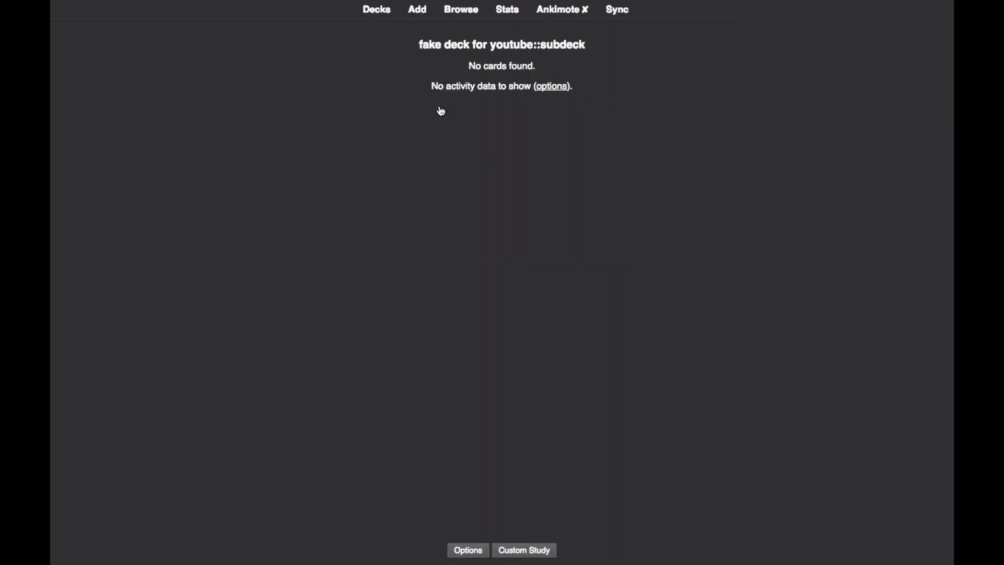
pyautogui.click(425, 16)
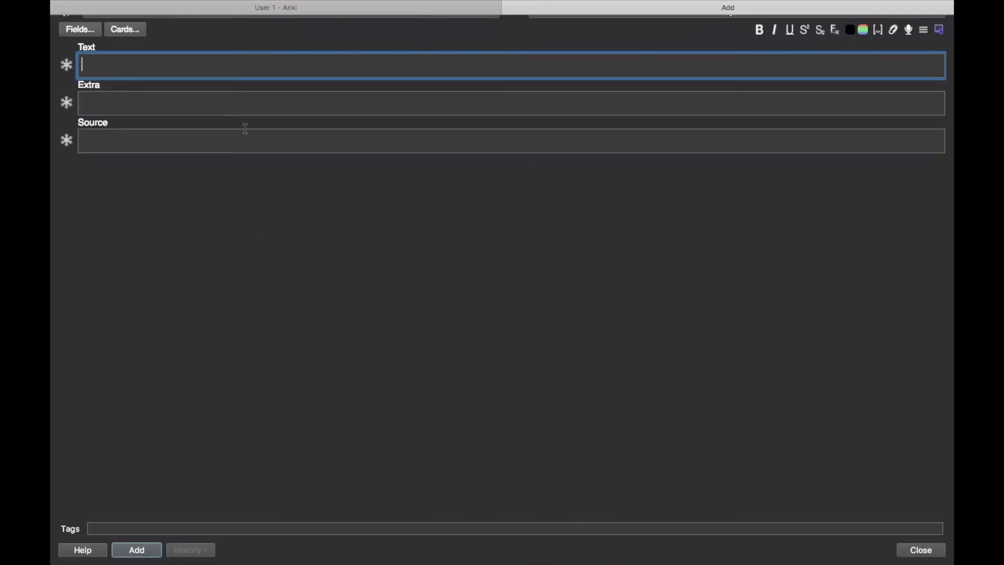
pyautogui.click(234, 110)
pyautogui.click(230, 73)
pyautogui.click(222, 102)
pyautogui.click(226, 65)
pyautogui.click(221, 86)
pyautogui.click(223, 77)
# Enter "So basically this is how you make your cards!" as the new note's text.
pyautogui.write('So basically')
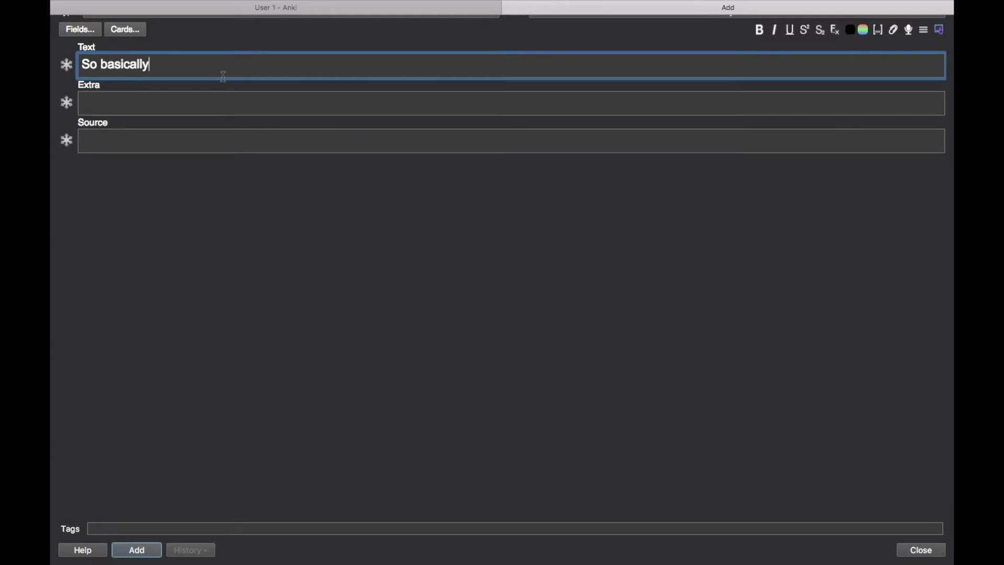
pyautogui.write(' this is how you make y')
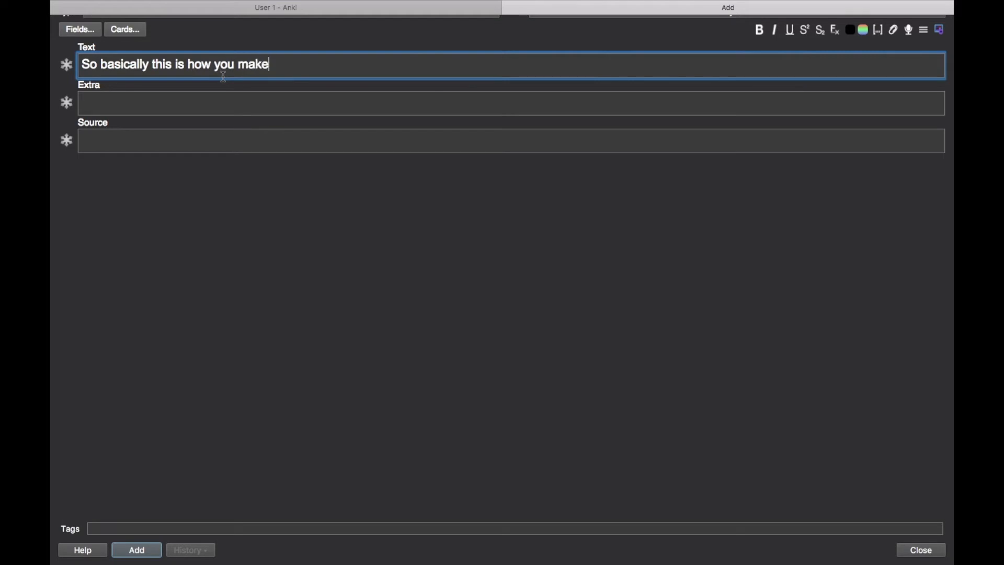
pyautogui.write('our deck')
pyautogui.press('BackSpace')
pyautogui.press('BackSpace')
pyautogui.press('BackSpace')
pyautogui.press('BackSpace')
pyautogui.write('cards!')
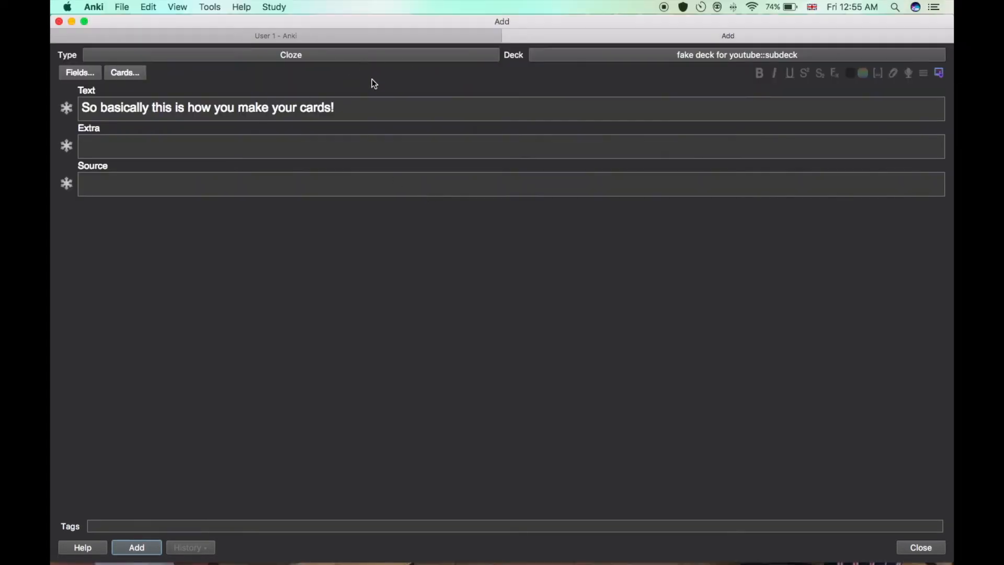
# Change the new note's type to Basic.
pyautogui.click(330, 57)
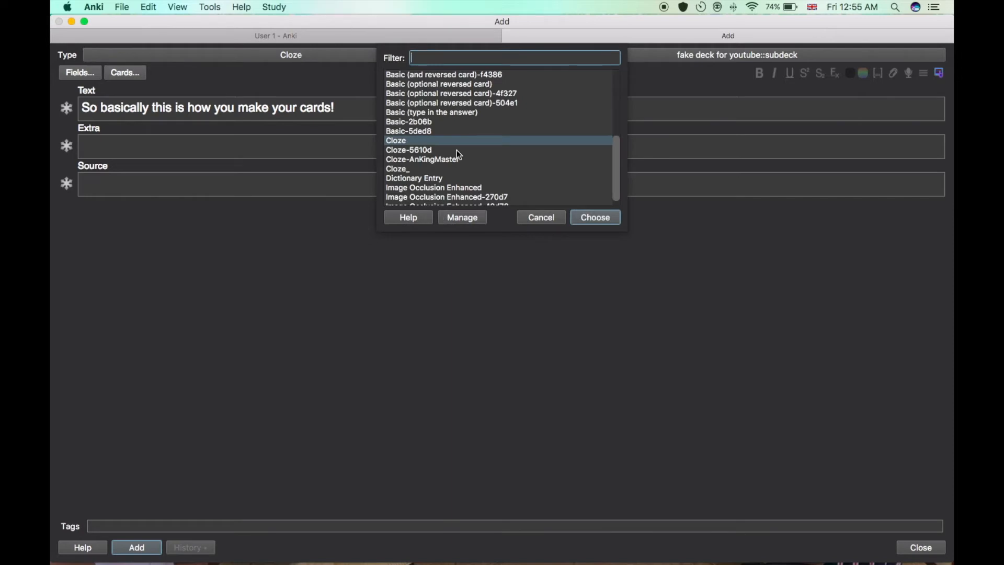
pyautogui.scroll(5, 456, 150)
pyautogui.scroll(-5, 456, 149)
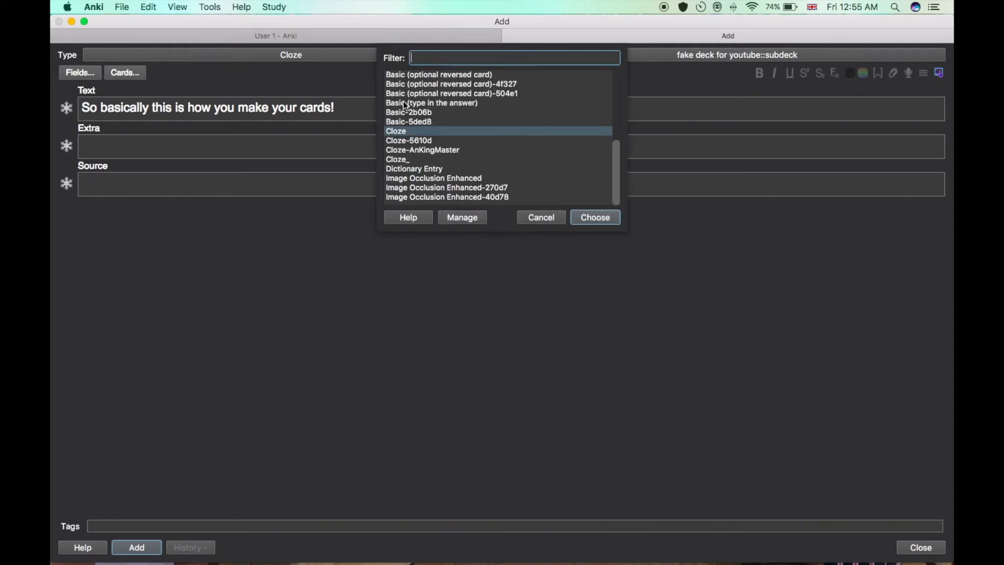
pyautogui.scroll(5, 400, 132)
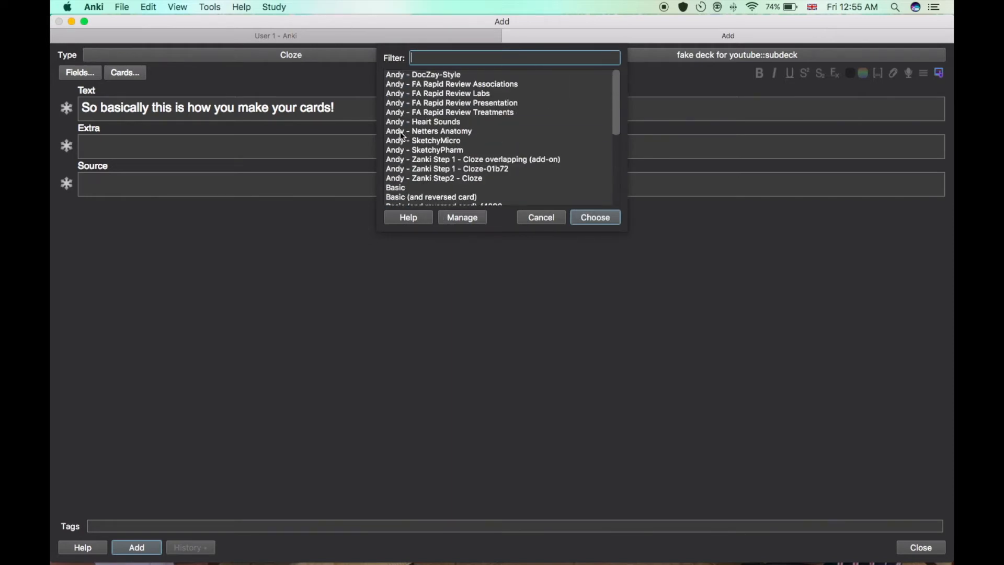
pyautogui.click(402, 189)
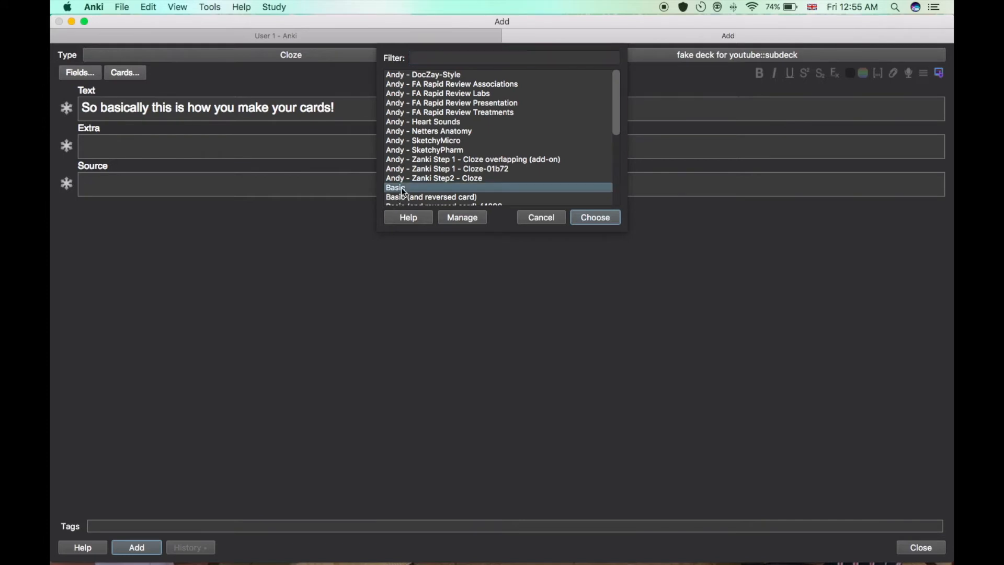
pyautogui.click(594, 217)
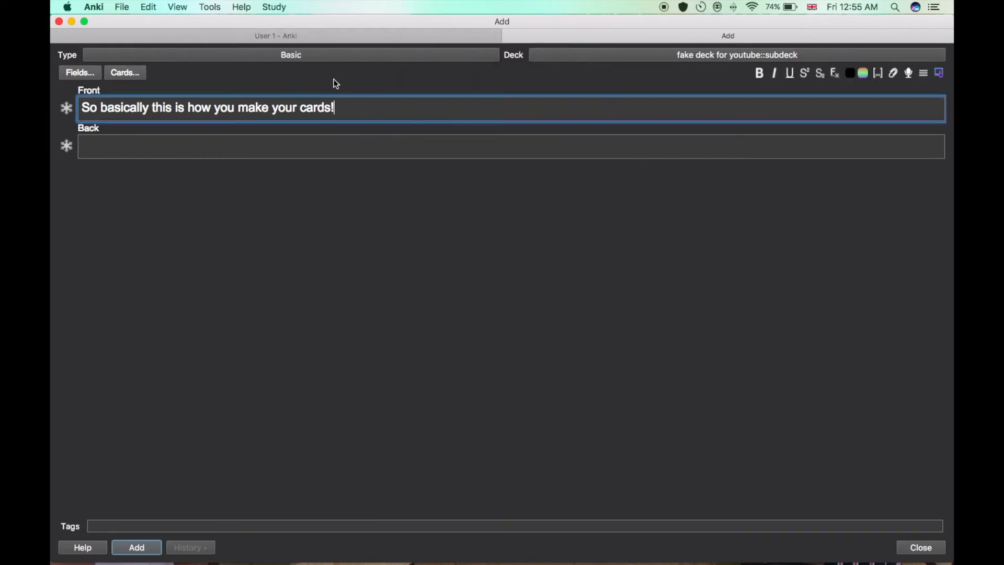
# Fill the card's back with "THE BACK" and add the card to the subdeck.
pyautogui.click(265, 135)
pyautogui.write('THE BACK')
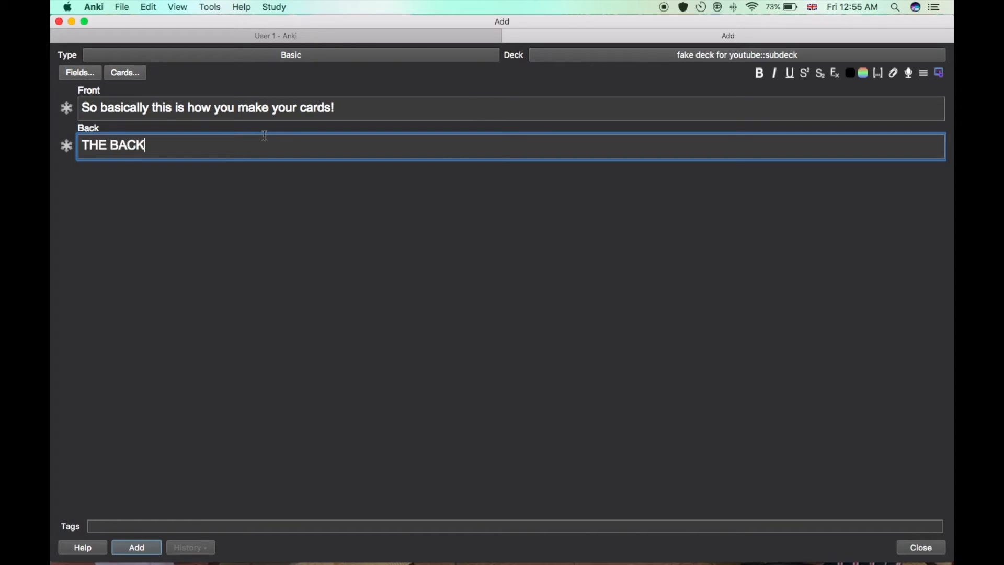
pyautogui.click(139, 549)
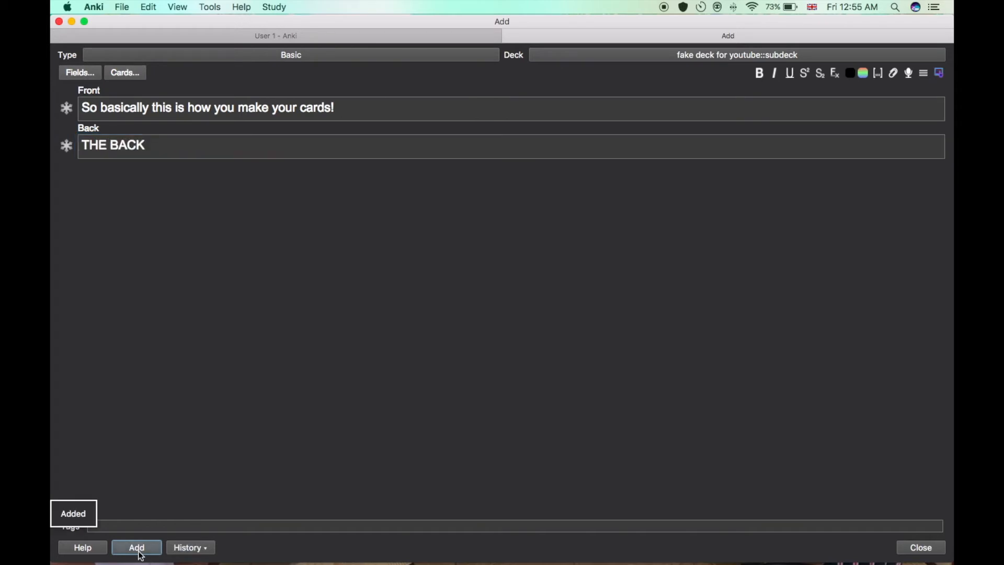
# Preview the front and back of the card just added from the history, and return to the note editor.
pyautogui.click(184, 548)
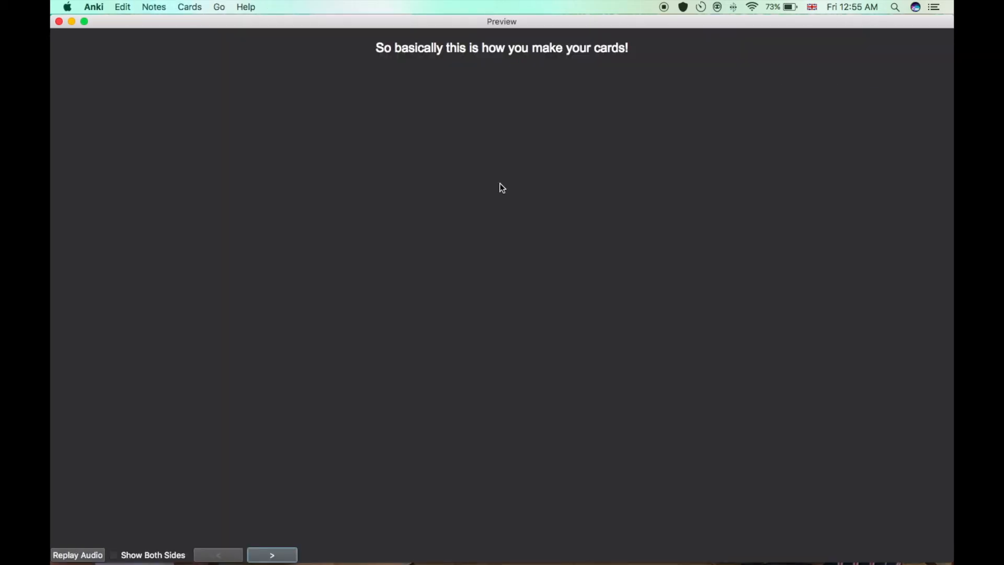
pyautogui.click(273, 553)
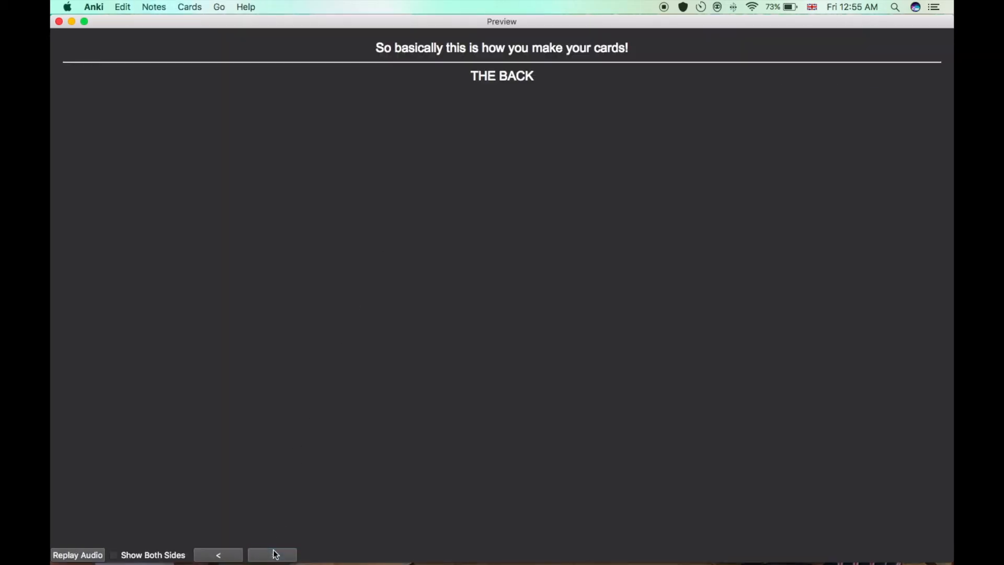
pyautogui.click(59, 22)
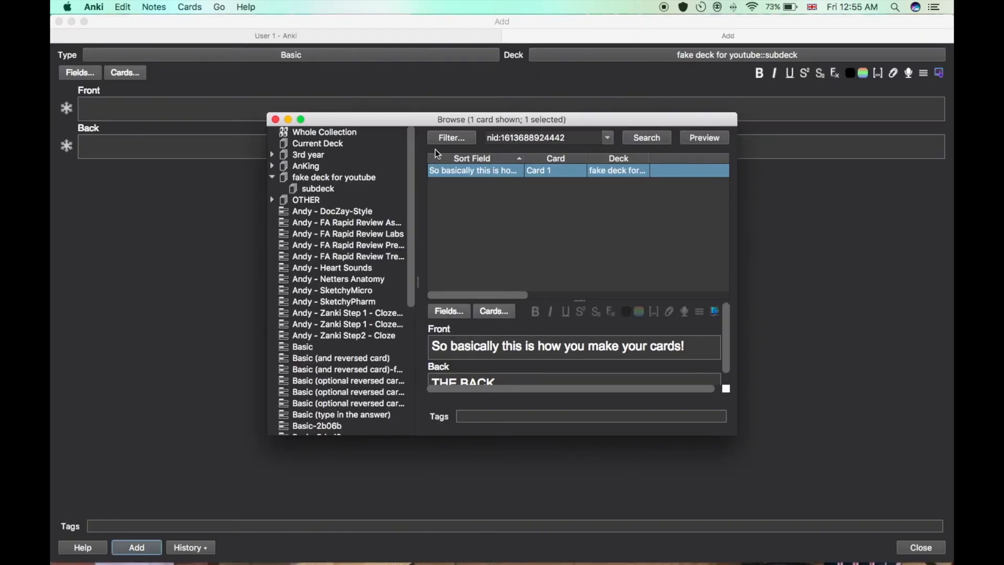
pyautogui.click(288, 120)
# Change the note type to Cloze for the next card.
pyautogui.click(302, 56)
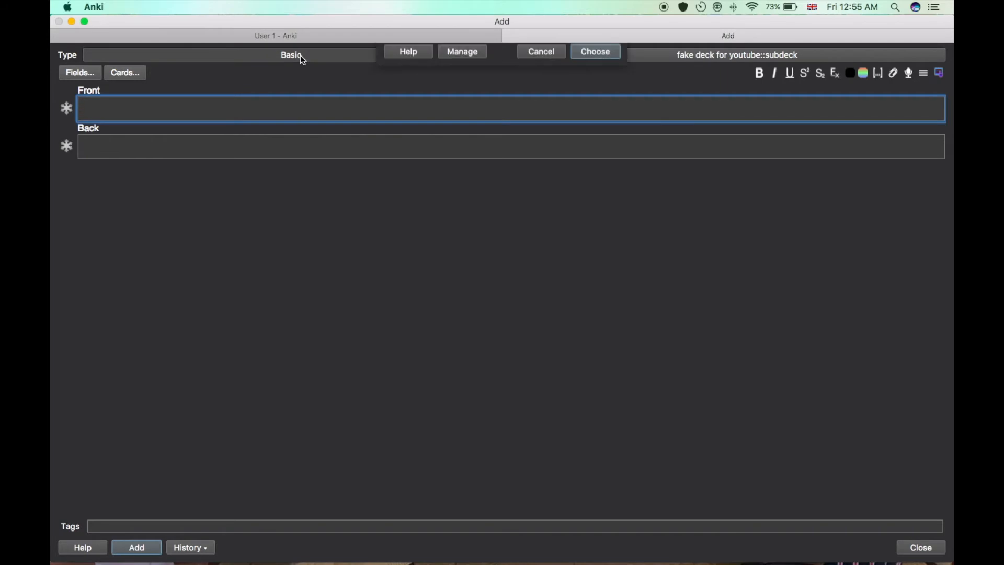
pyautogui.scroll(-4, 430, 157)
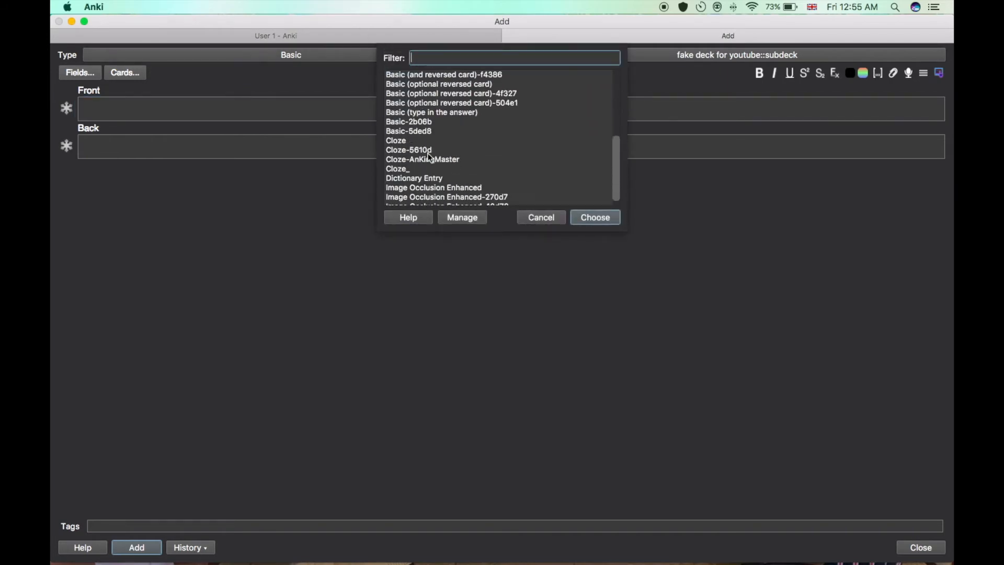
pyautogui.click(421, 142)
pyautogui.click(593, 217)
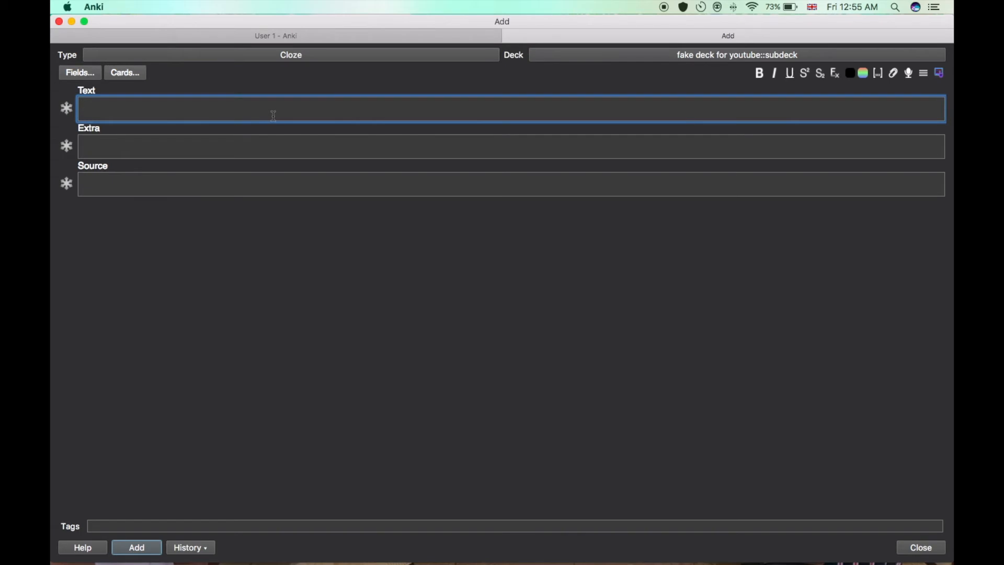
# Enter "Write stuff and then create fill in the blanks style questions" as the cloze note's text.
pyautogui.write('Write stuff and th')
pyautogui.press('BackSpace')
pyautogui.press('BackSpace')
pyautogui.write('then')
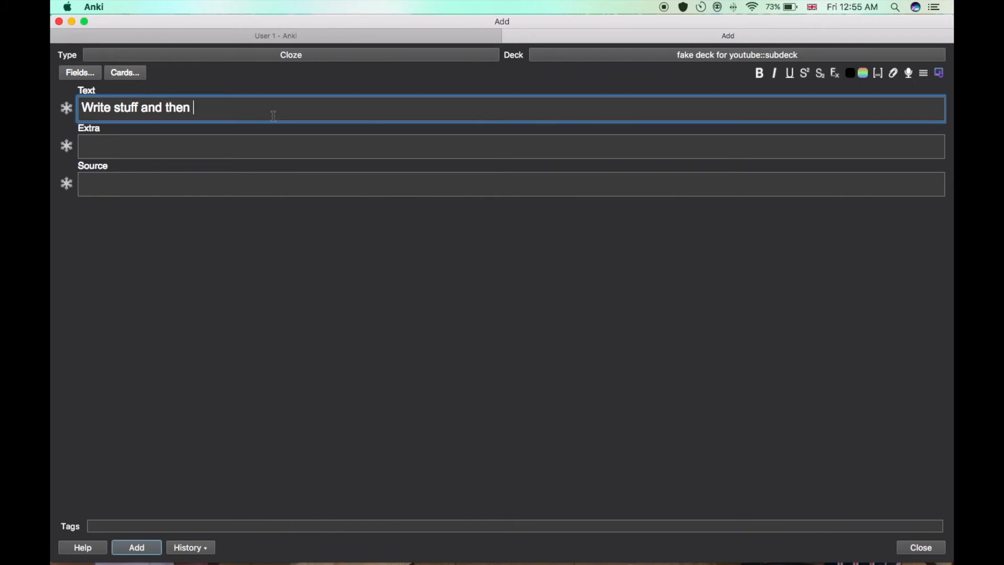
pyautogui.write(' create fill in the')
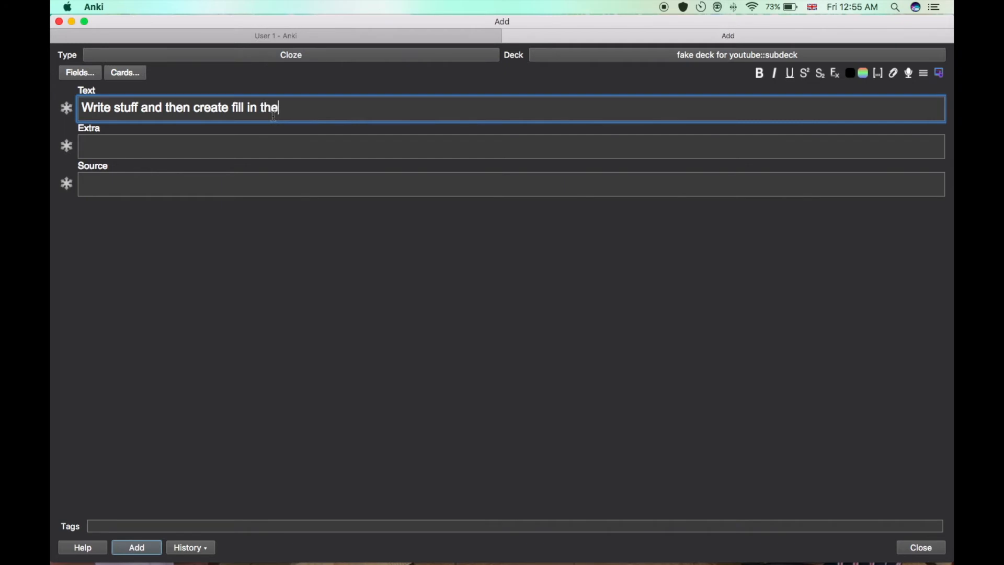
pyautogui.write(' blanks style questions')
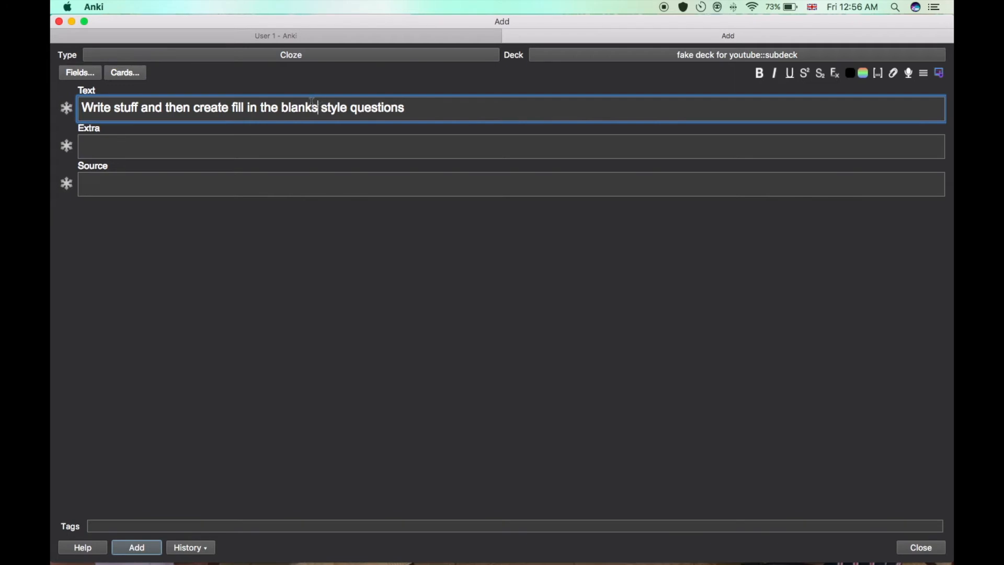
# Turn the phrase "fill in the blanks" in the note's text into cloze deletion c1.
pyautogui.moveTo(318, 103); pyautogui.dragTo(233, 103)
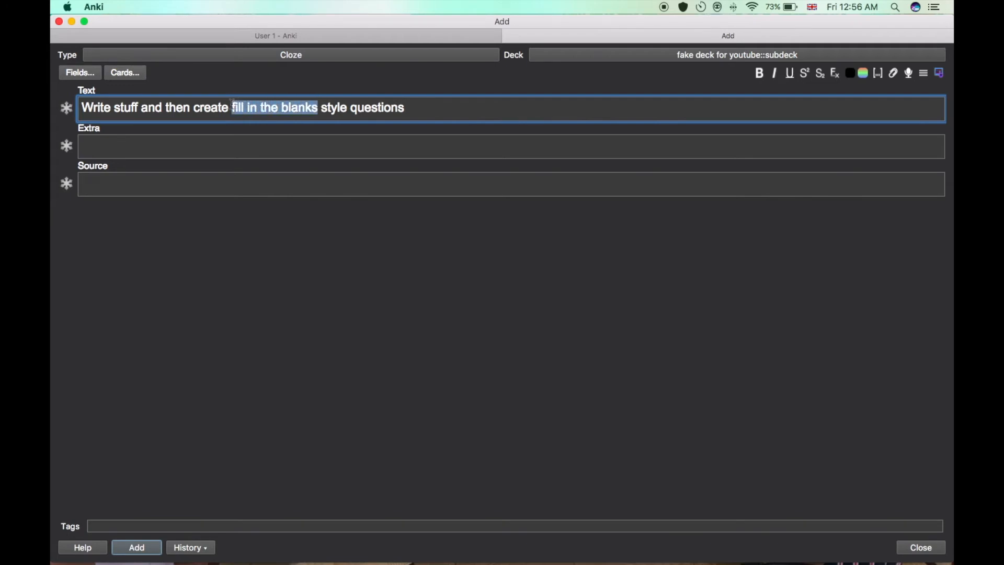
pyautogui.press('super+shift+c')
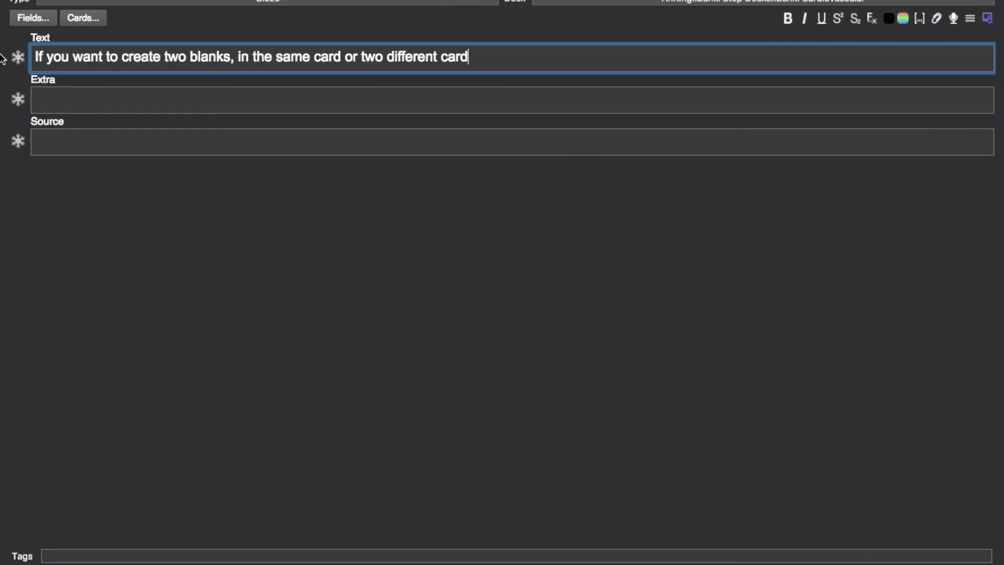
# Enter "If you want to create two blanks, in the same card or two different cards" as the note's text and make "same" cloze deletion c1.
pyautogui.write('s?')
pyautogui.press('BackSpace')
pyautogui.moveTo(165, 57); pyautogui.dragTo(230, 59)
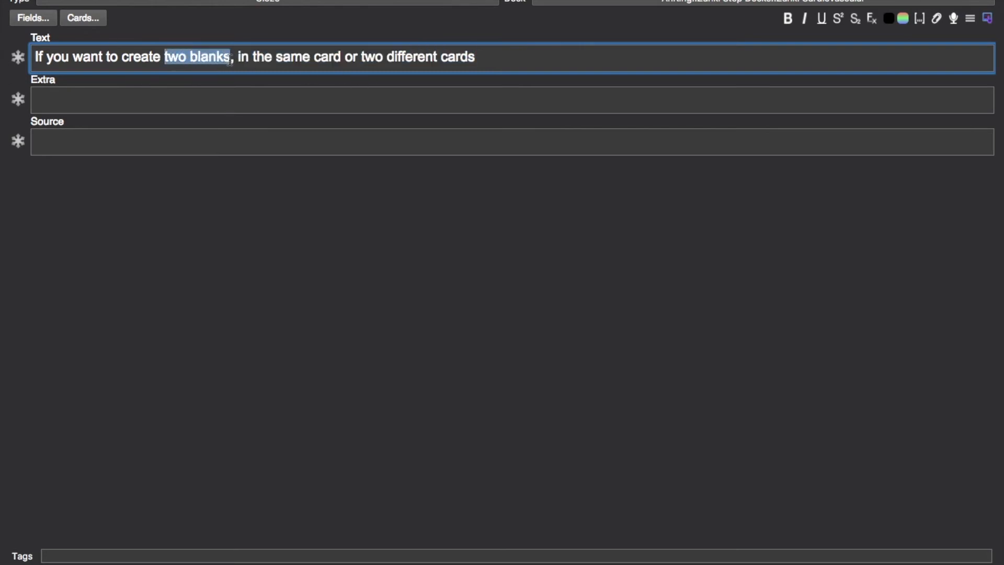
pyautogui.moveTo(278, 58); pyautogui.dragTo(310, 62)
pyautogui.hotkey('ctrl', 'shift', 'c')
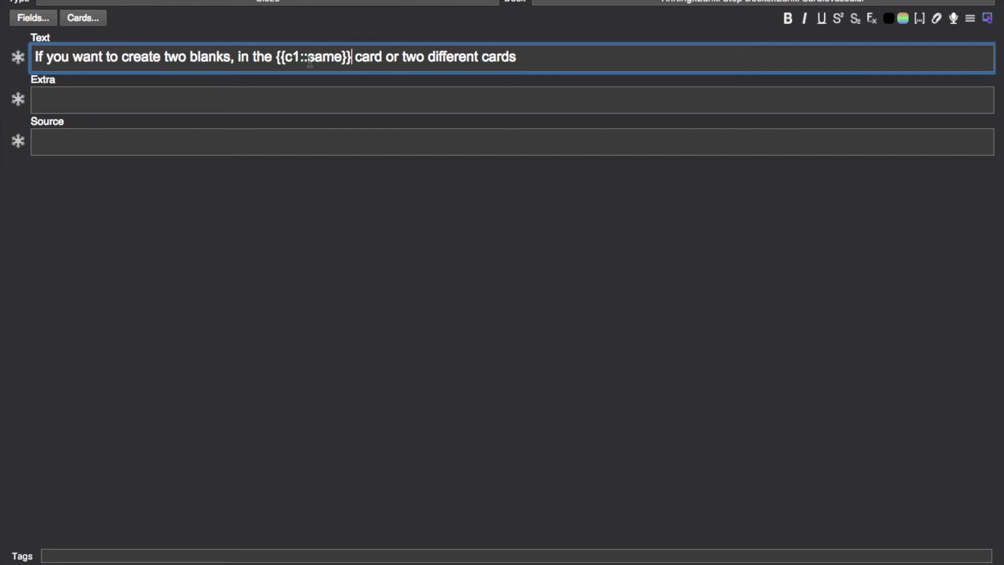
# Turn the word "different" in the note's text into a cloze deletion and number it c1, matching the blank on "same".
pyautogui.moveTo(428, 58); pyautogui.dragTo(479, 60)
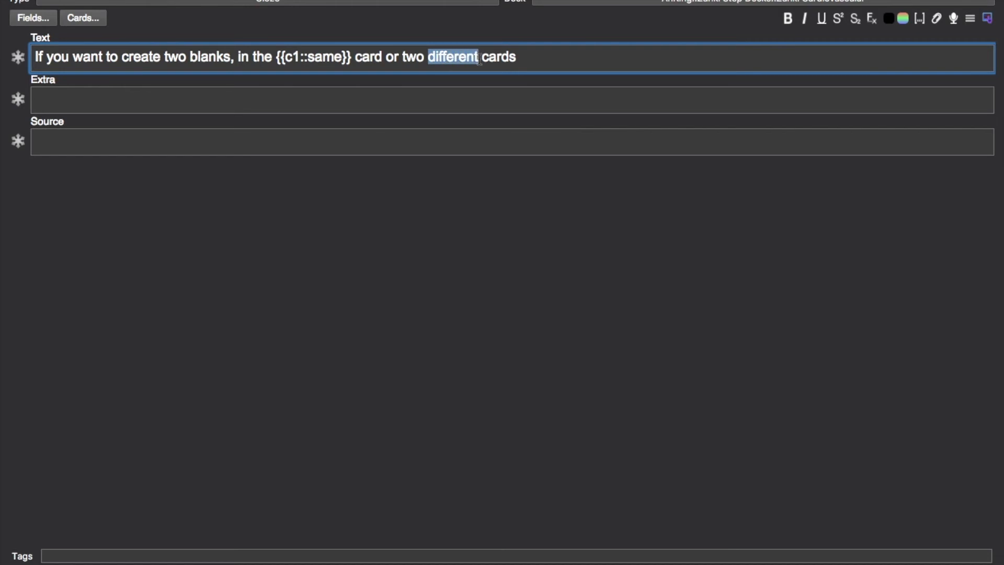
pyautogui.hotkey('ctrl', 'shift', 'c')
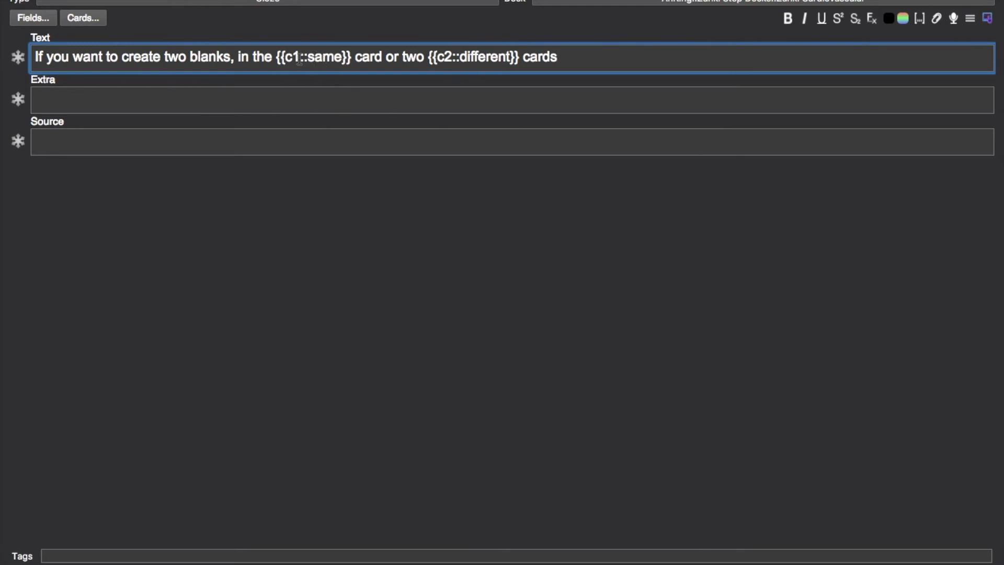
pyautogui.click(453, 56)
pyautogui.press('BackSpace')
pyautogui.write('1')
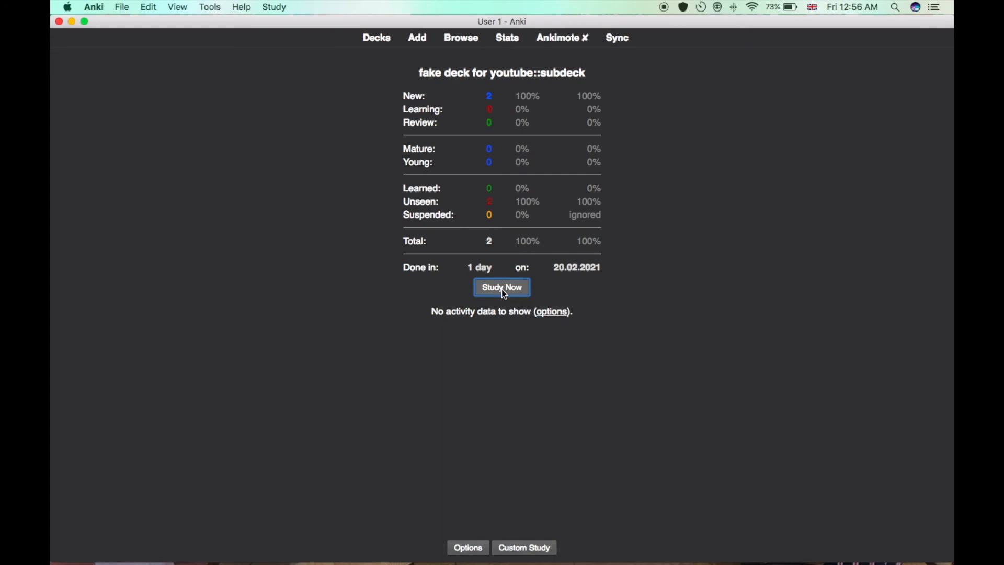
# Study the fake deck's subdeck in full screen, revealing the cloze card's answer and rating it Easy.
pyautogui.click(502, 288)
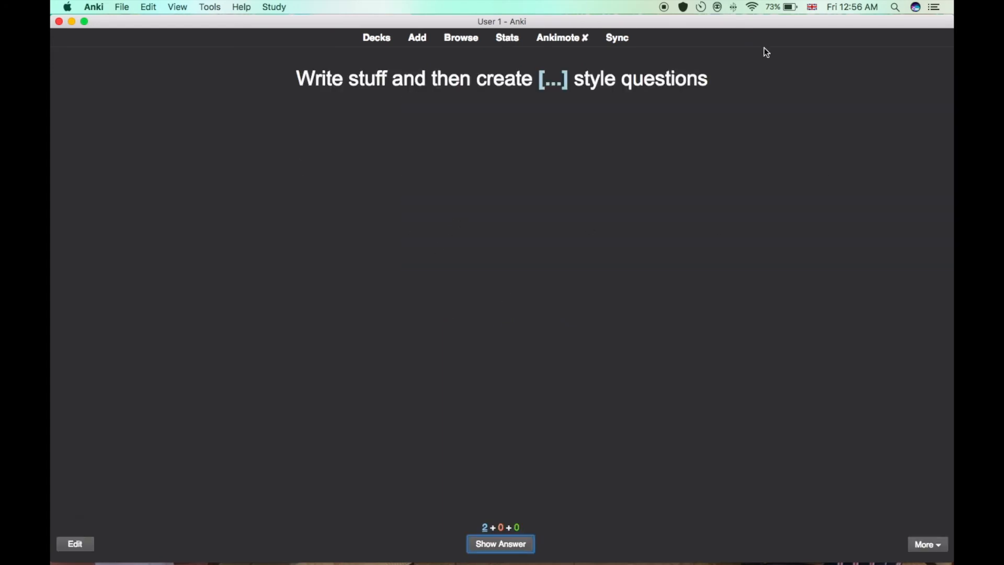
pyautogui.press('space')
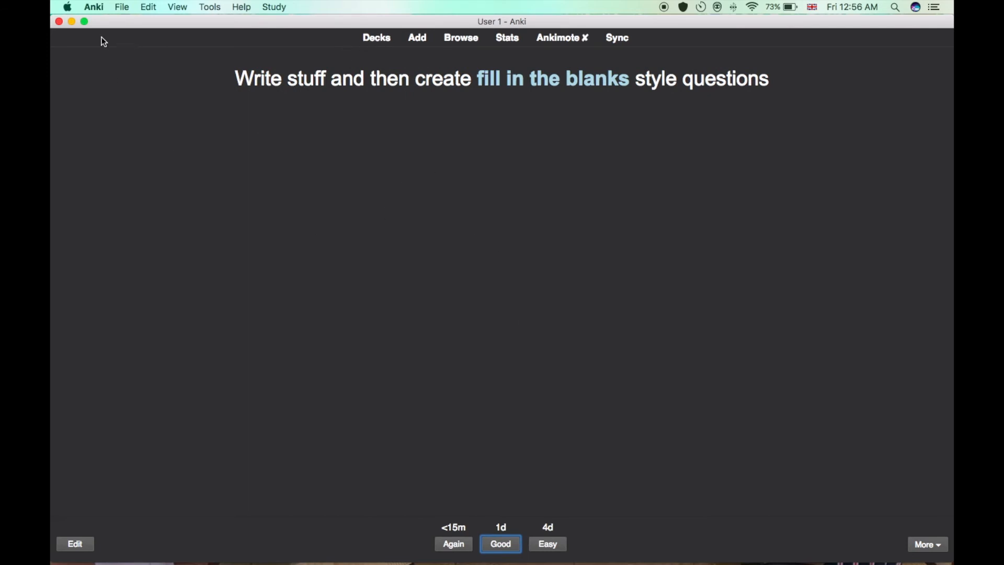
pyautogui.click(84, 22)
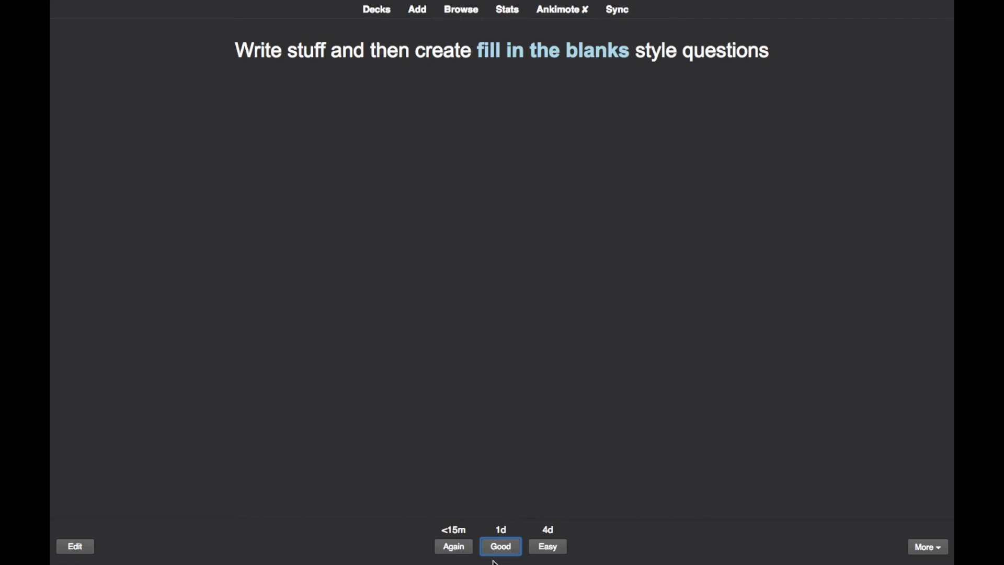
pyautogui.click(558, 546)
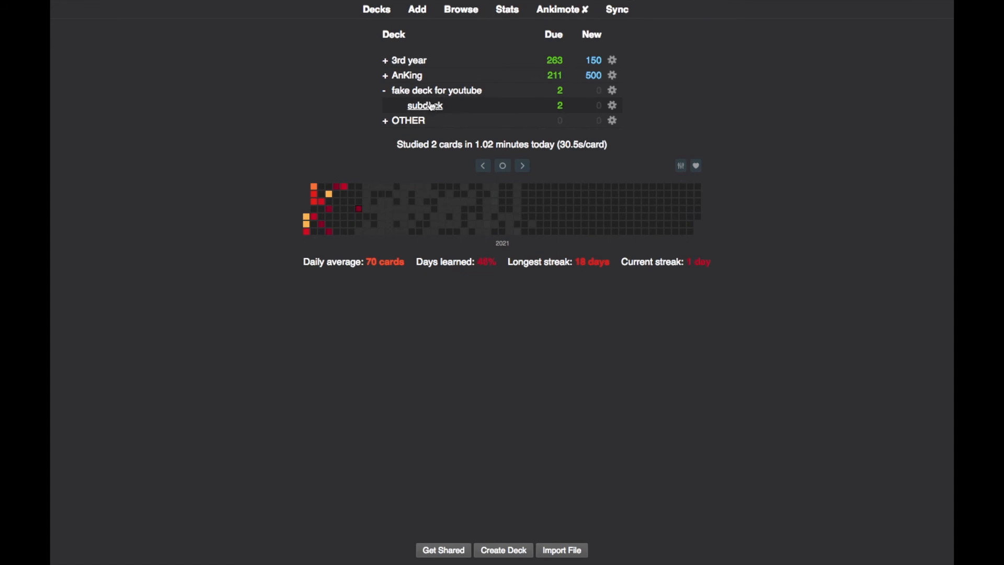
# Review one card from the 2 Skin subdeck under 3rd year with the default rating, and return to the deck list with 3rd year collapsed.
pyautogui.click(385, 61)
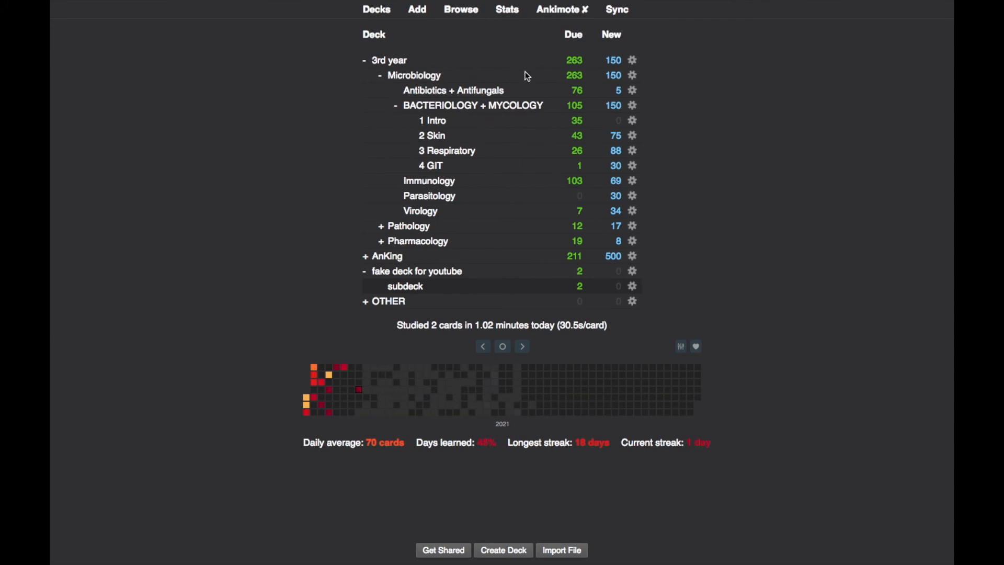
pyautogui.click(436, 137)
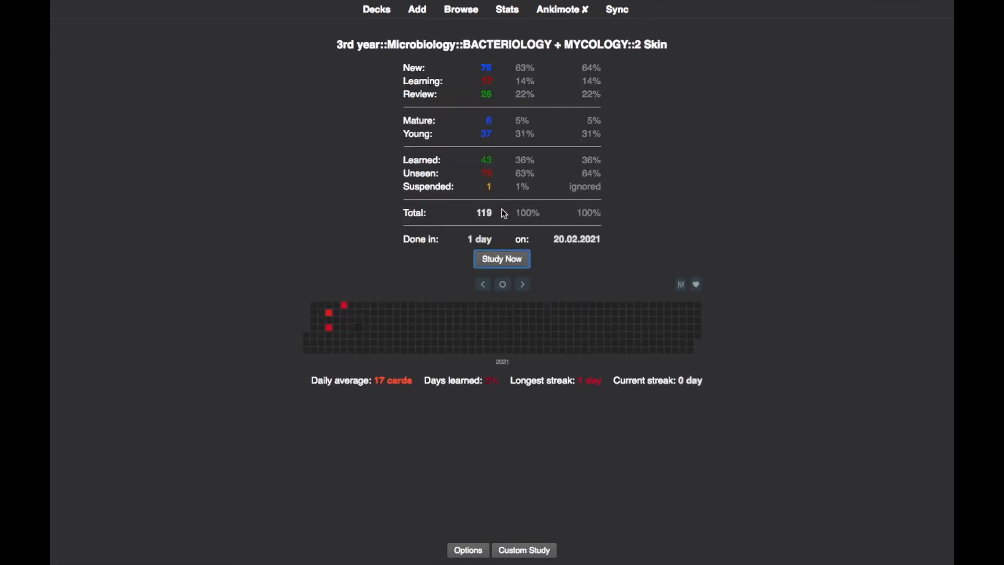
pyautogui.click(497, 258)
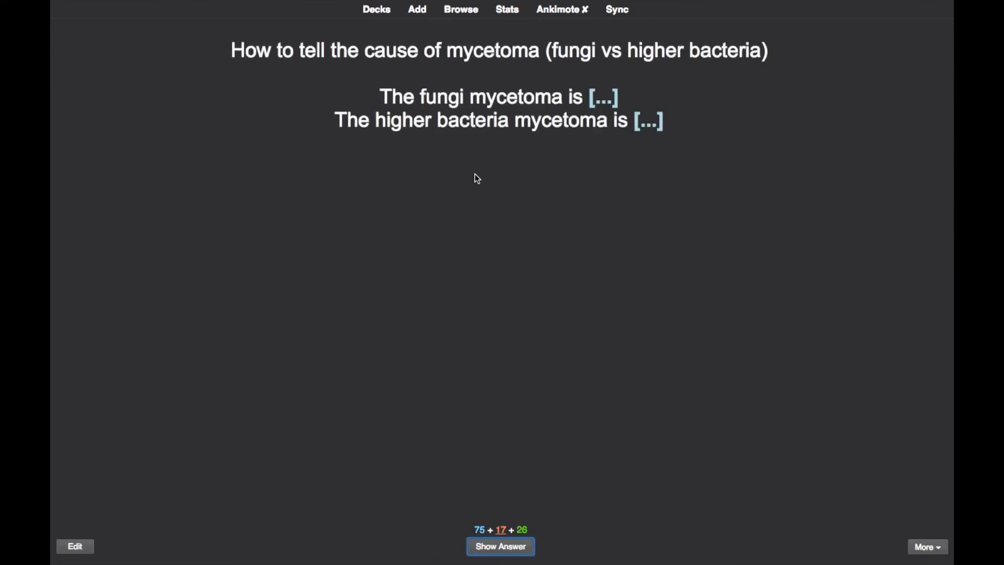
pyautogui.press('space')
pyautogui.press('space')
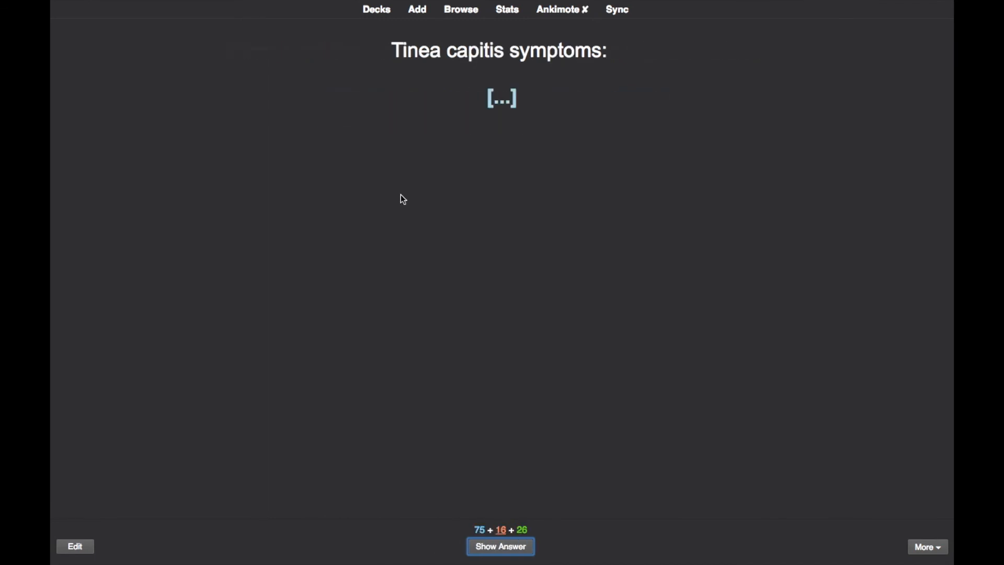
pyautogui.click(375, 16)
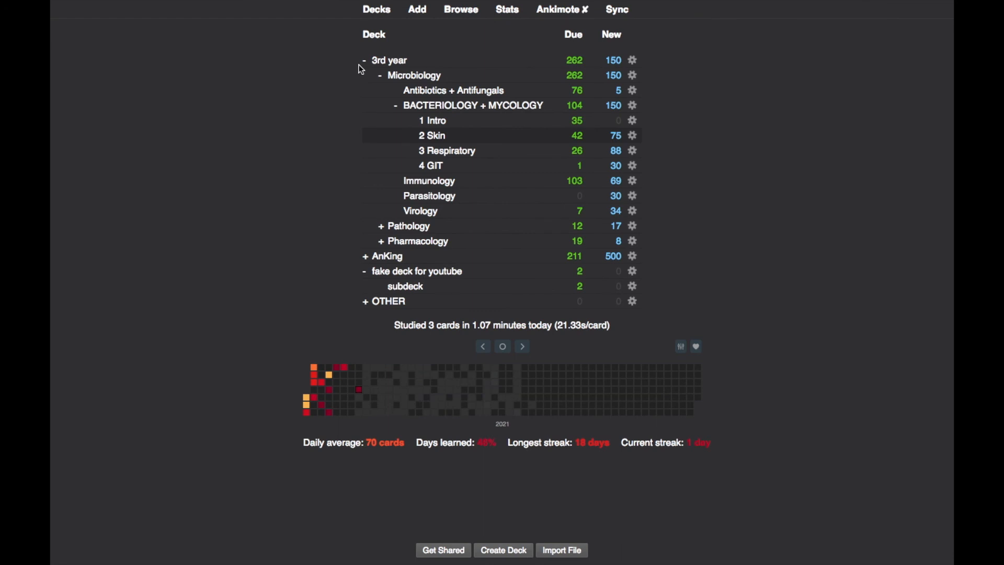
pyautogui.click(365, 64)
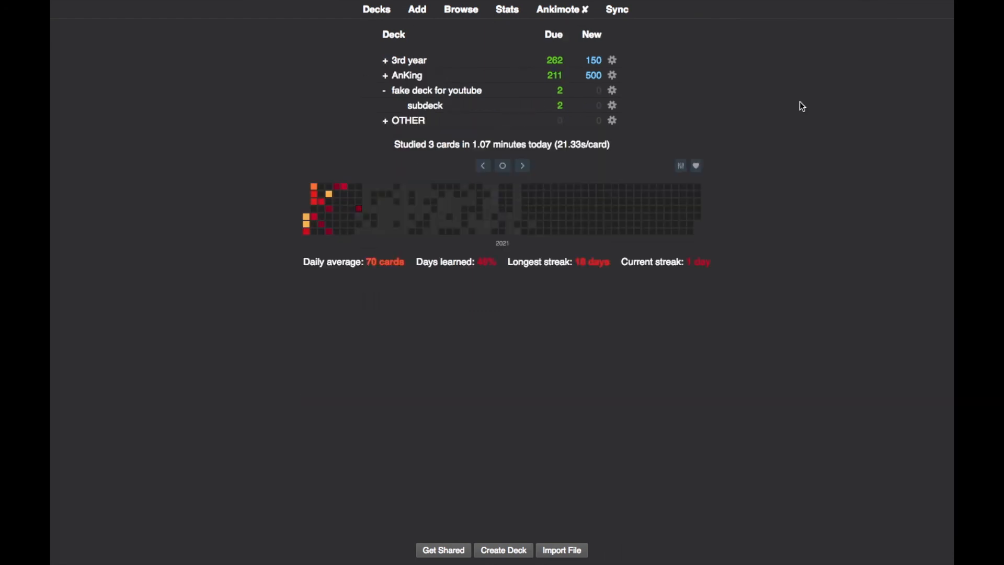